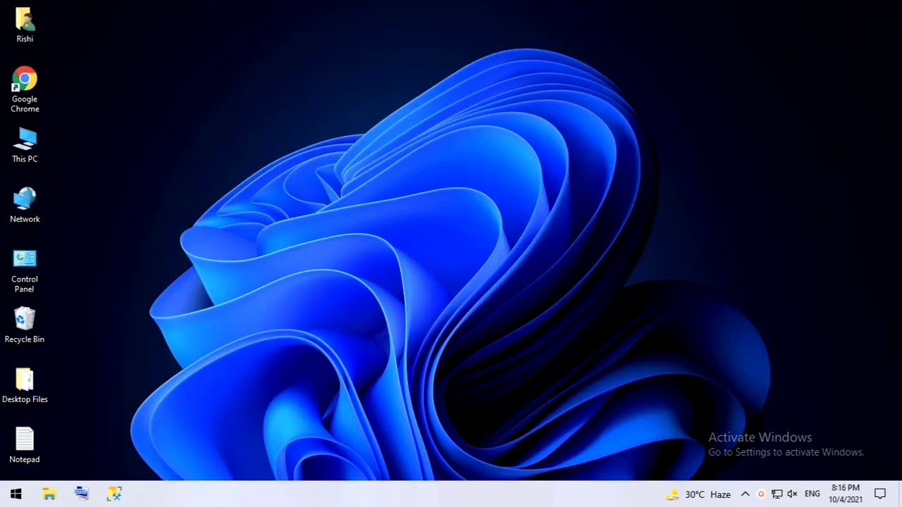
Open Google Chrome and search the web for "winrar download"
{"action": "double_click", "coordinate": [26, 88]}
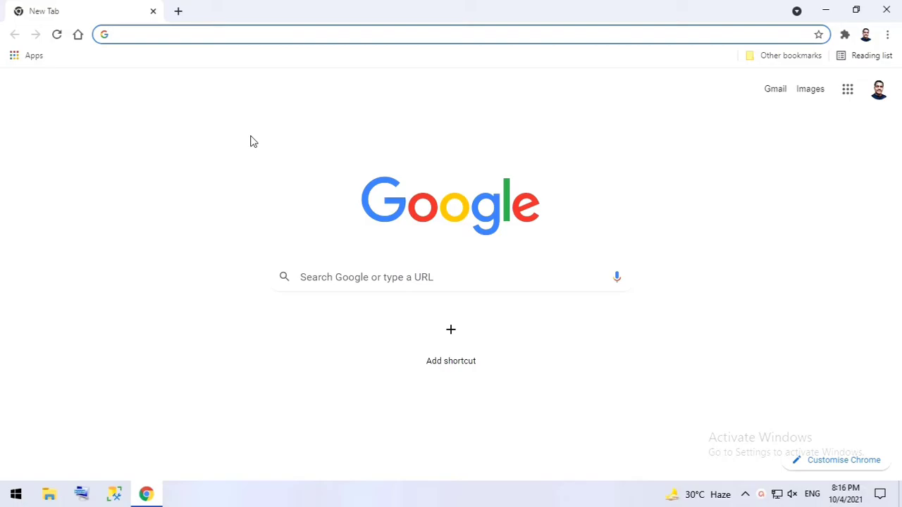
{"action": "left_click", "coordinate": [186, 114]}
{"action": "left_click", "coordinate": [179, 39]}
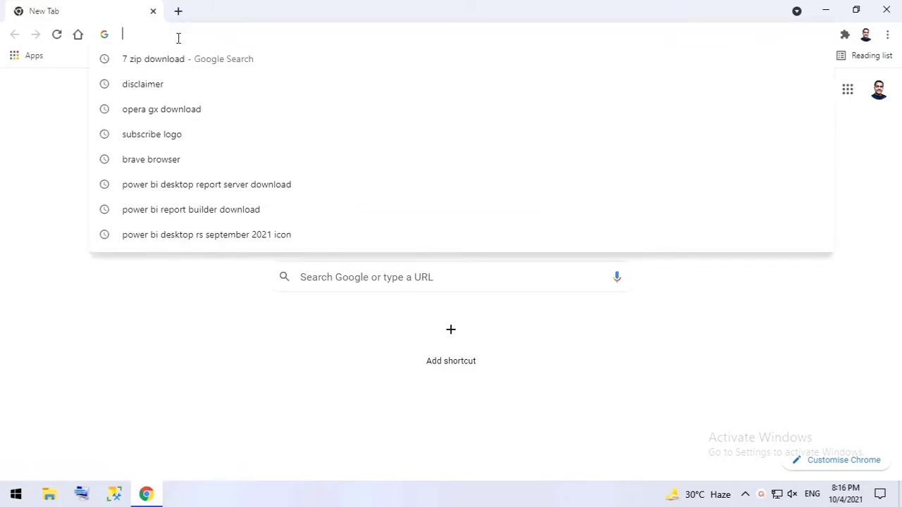
{"action": "type", "text": "winrar"}
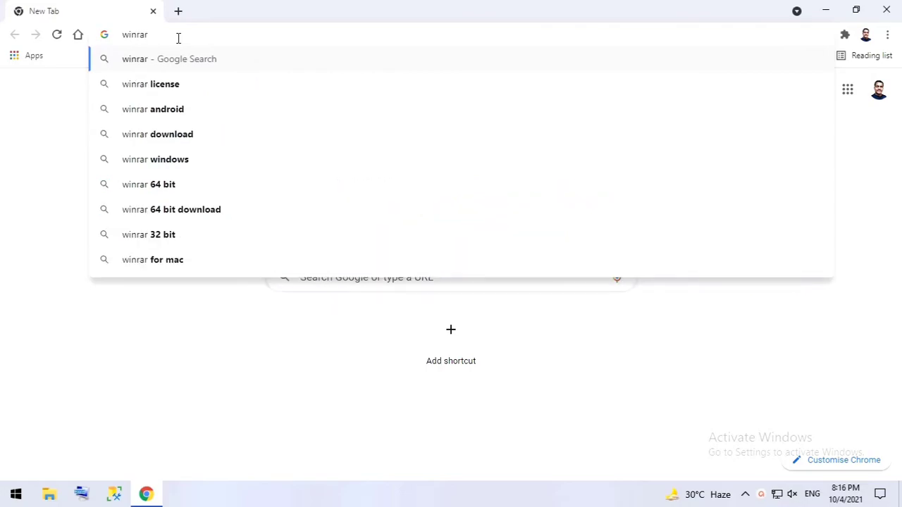
{"action": "key", "text": "Down"}
{"action": "key", "text": "Down"}
{"action": "key", "text": "Down"}
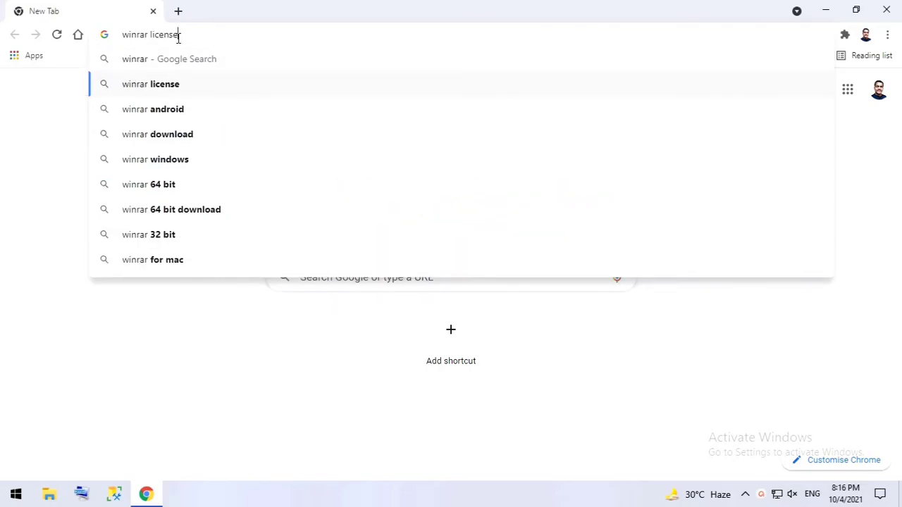
{"action": "key", "text": "Return"}
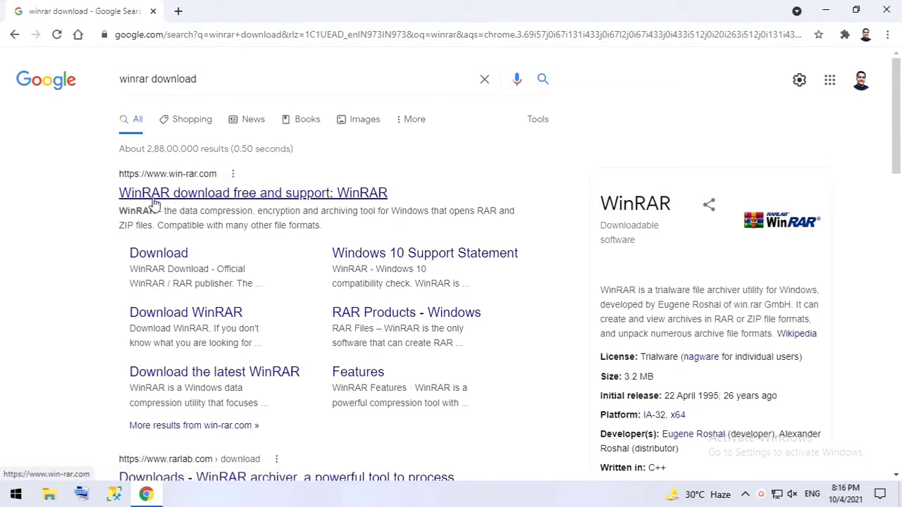
Open the official win-rar.com site from the results and go to its list of WinRAR downloads
{"action": "left_click", "coordinate": [218, 194]}
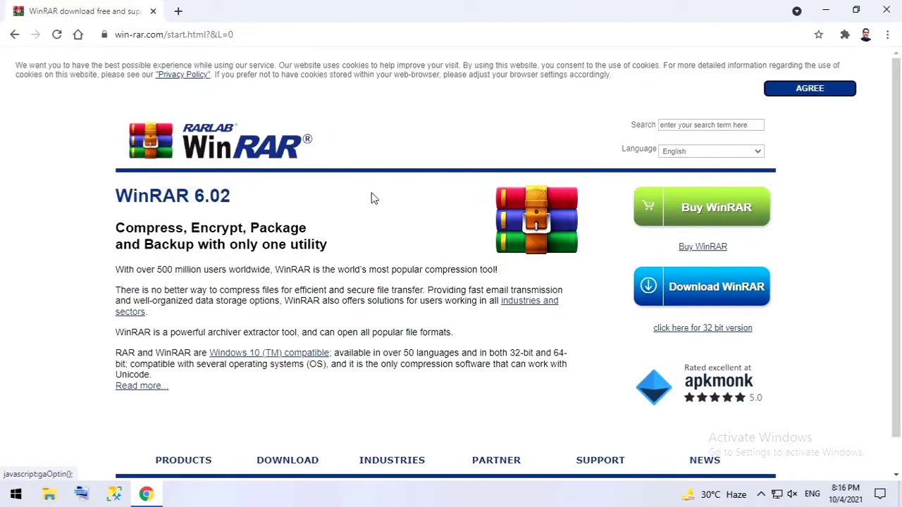
{"action": "scroll", "coordinate": [373, 199], "scroll_direction": "down", "scroll_amount": 1}
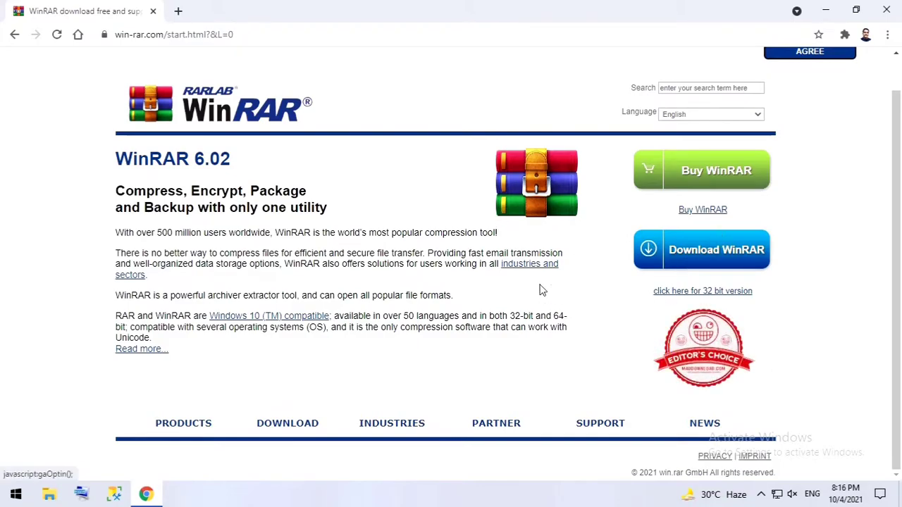
{"action": "left_click", "coordinate": [298, 427]}
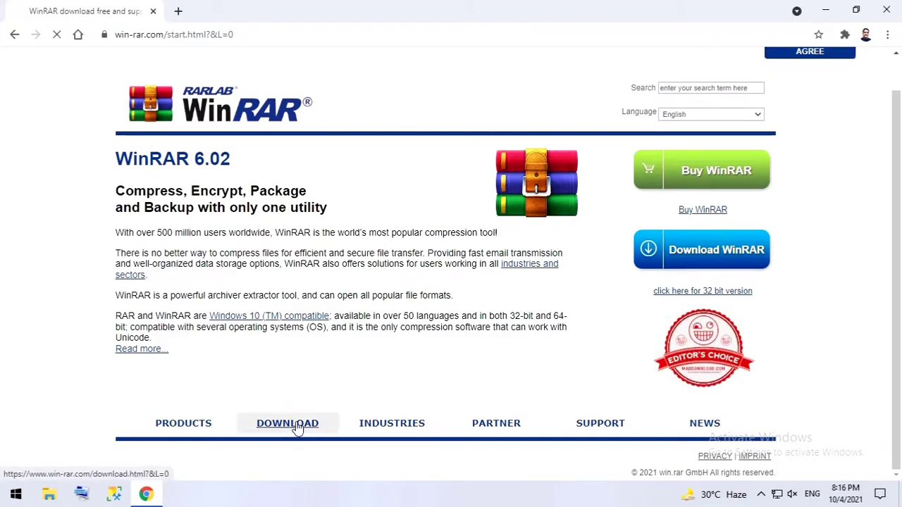
{"action": "scroll", "coordinate": [306, 350], "scroll_direction": "down", "scroll_amount": 4}
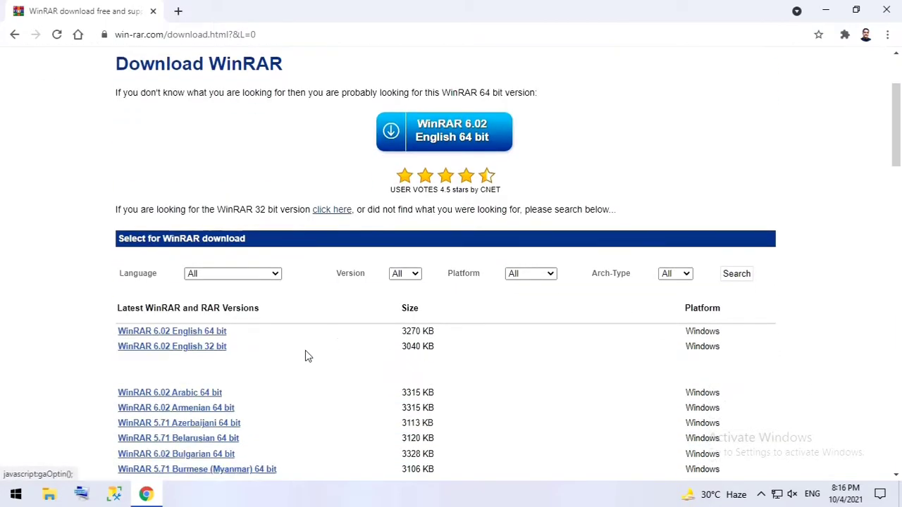
{"action": "scroll", "coordinate": [308, 334], "scroll_direction": "down", "scroll_amount": 1}
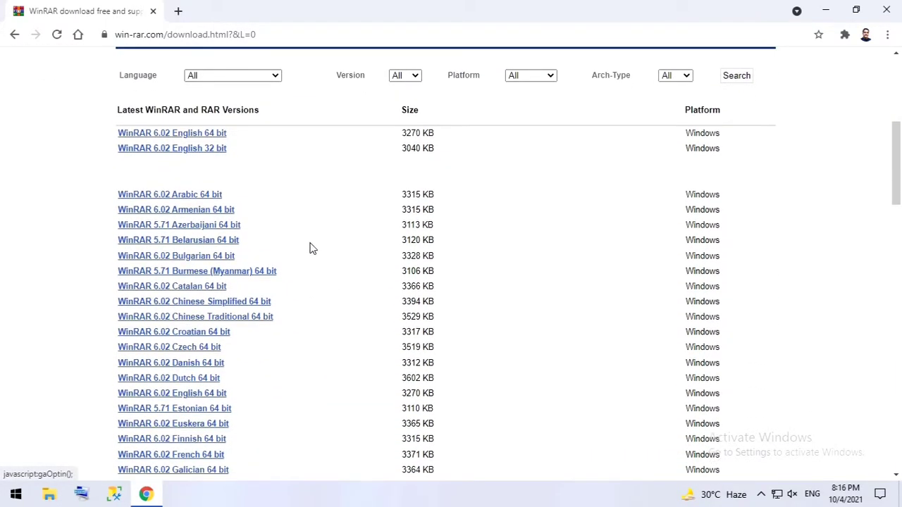
{"action": "scroll", "coordinate": [296, 201], "scroll_direction": "up", "scroll_amount": 1}
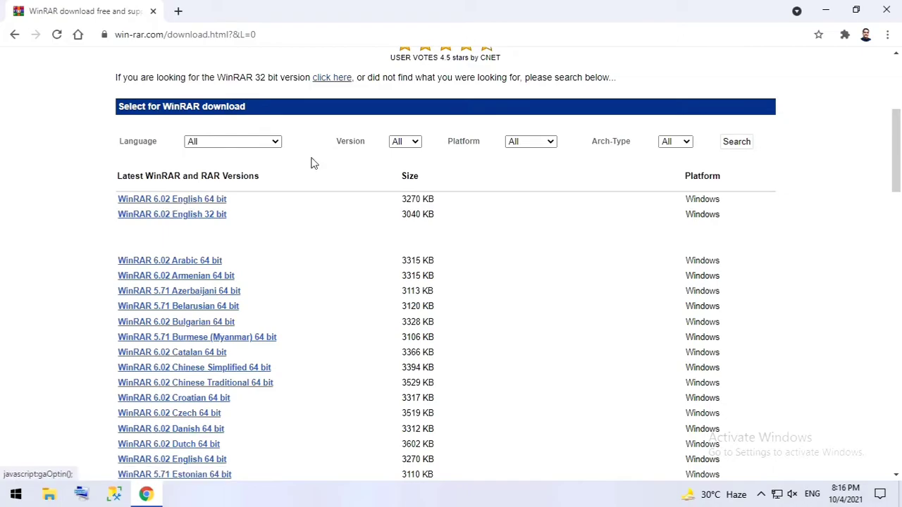
{"action": "left_click", "coordinate": [415, 143]}
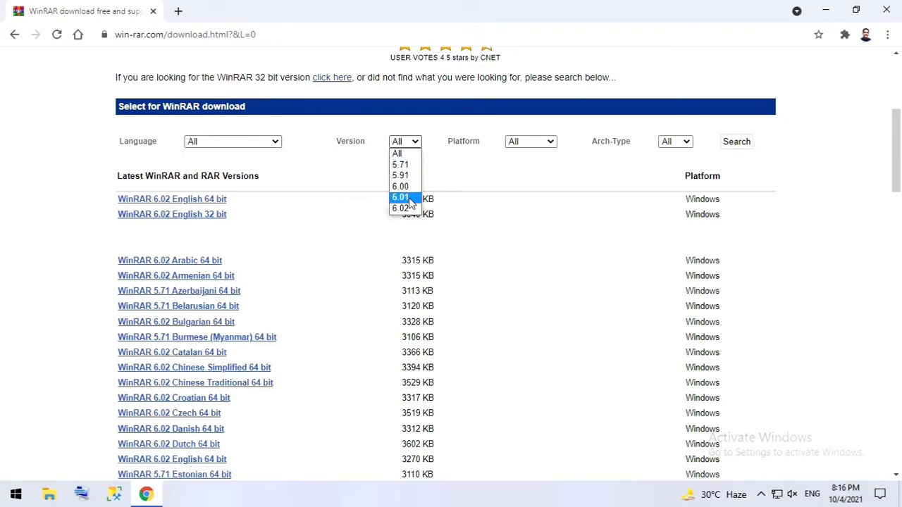
{"action": "left_click", "coordinate": [256, 141]}
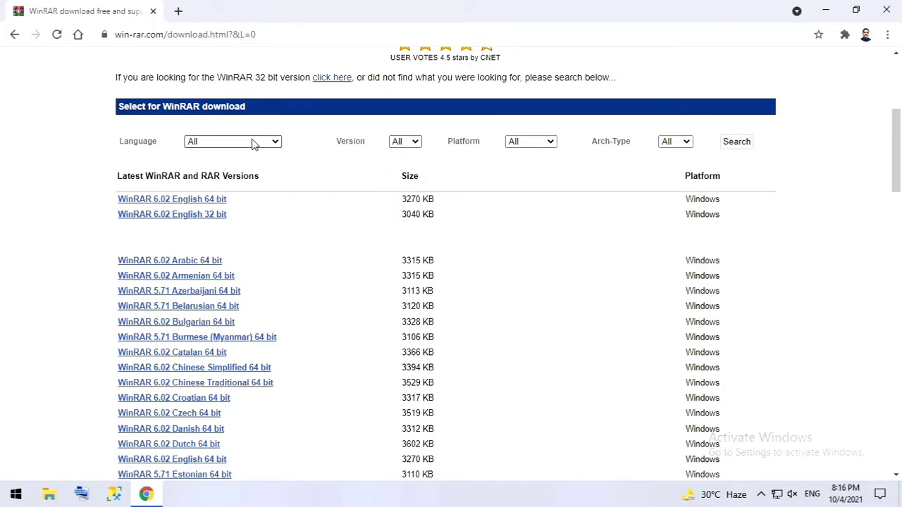
{"action": "left_click", "coordinate": [254, 142]}
{"action": "left_click", "coordinate": [316, 139]}
{"action": "left_click", "coordinate": [545, 142]}
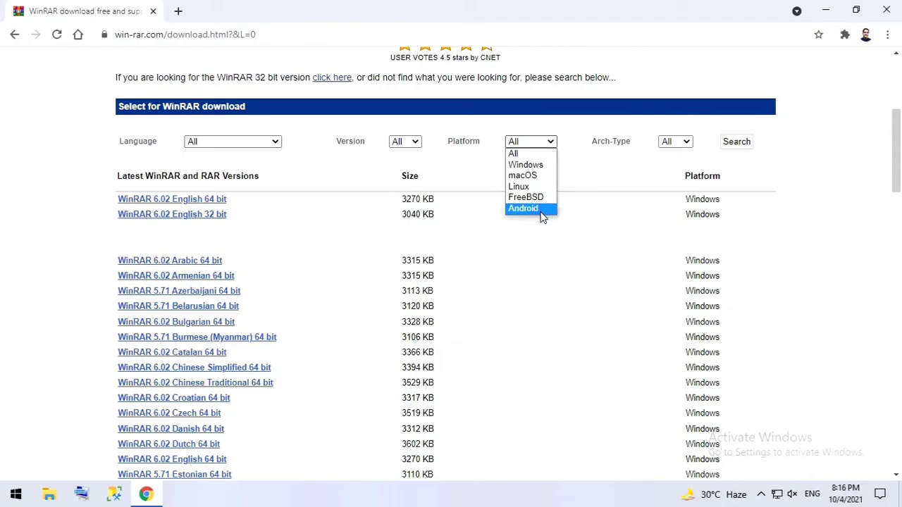
{"action": "left_click", "coordinate": [589, 138]}
Filter the WinRAR downloads by 64bit architecture and the Windows platform, and run the search
{"action": "left_click", "coordinate": [675, 142]}
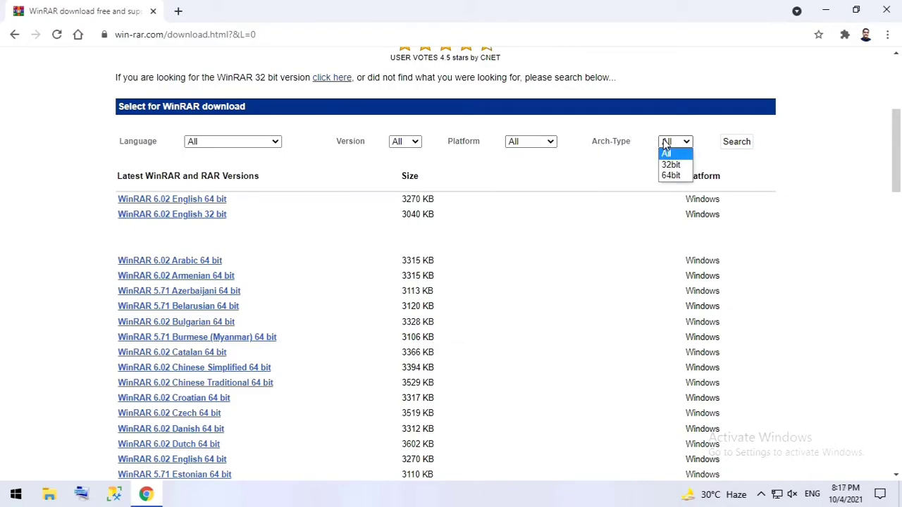
{"action": "left_click", "coordinate": [670, 177]}
{"action": "left_click", "coordinate": [515, 142]}
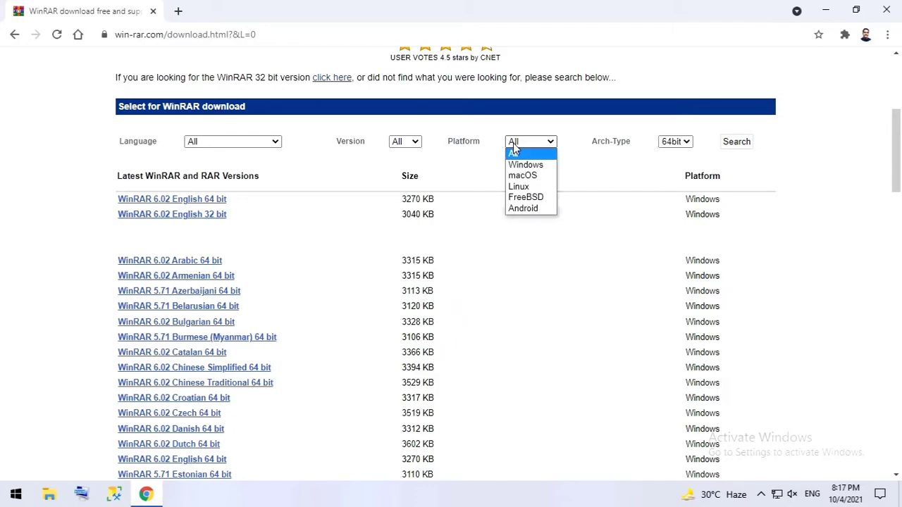
{"action": "left_click", "coordinate": [524, 163]}
{"action": "left_click", "coordinate": [736, 143]}
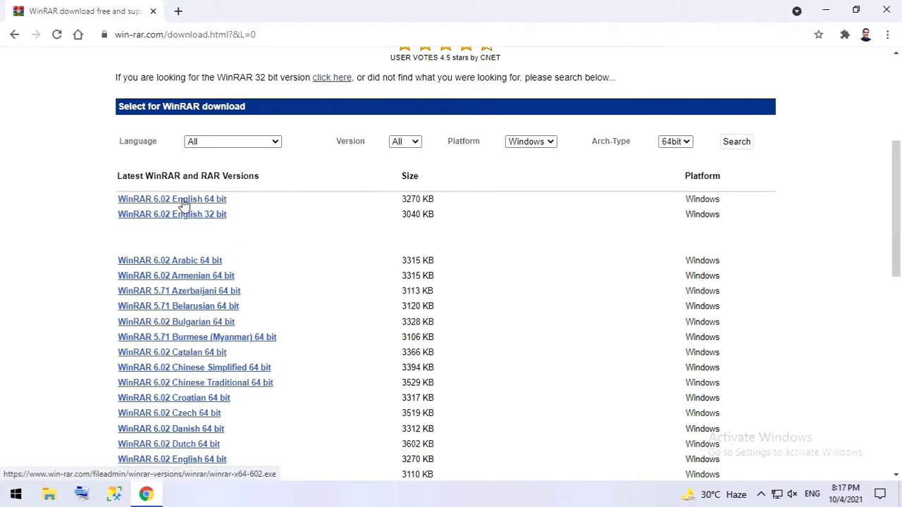
Download the WinRAR 6.02 English 64 bit installer and have it open when the download is done
{"action": "left_click", "coordinate": [202, 200]}
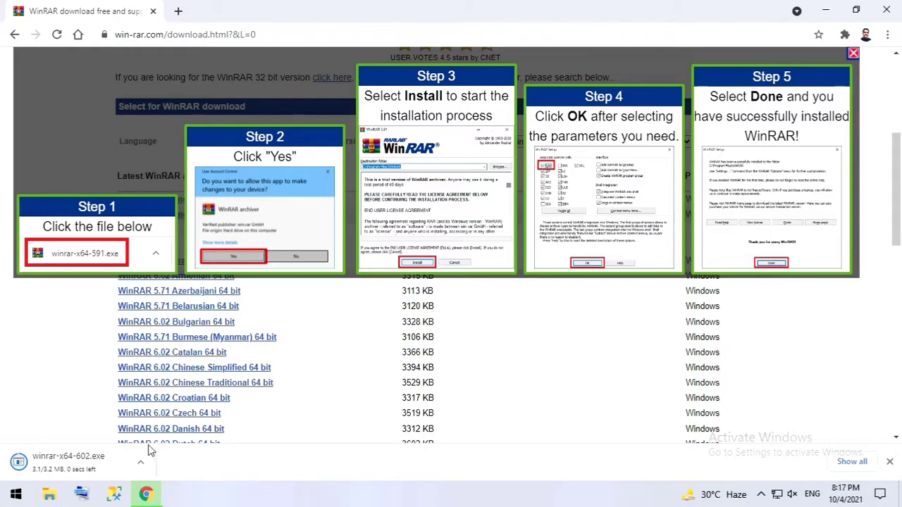
{"action": "left_click", "coordinate": [141, 464]}
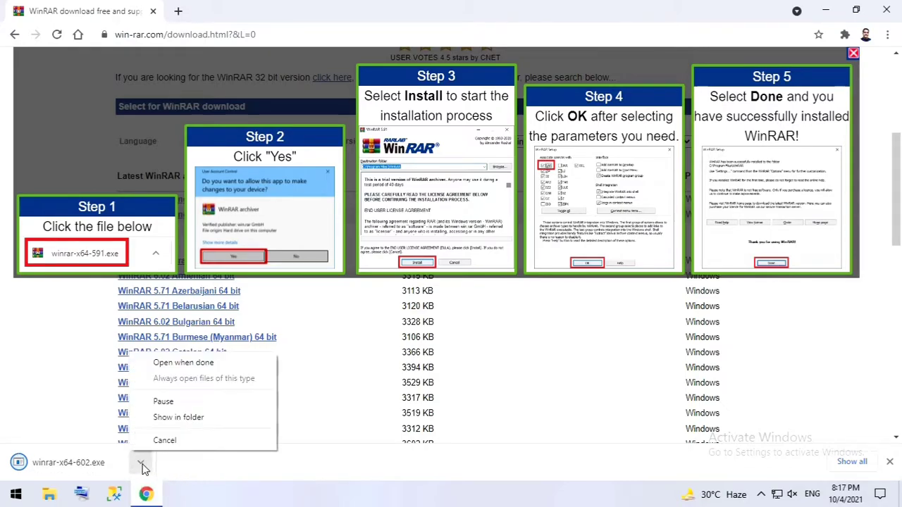
{"action": "left_click", "coordinate": [189, 370]}
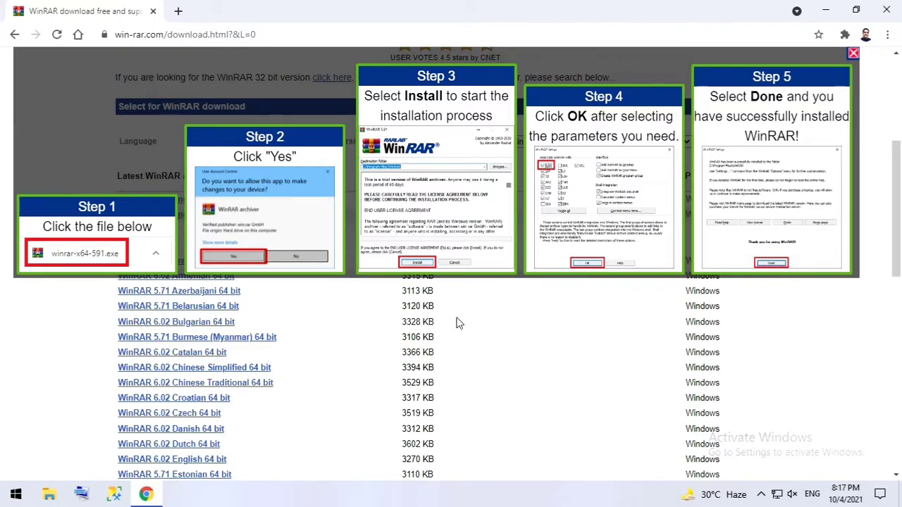
Close the browser and start installing WinRAR 6.02 into C:\Program Files\WinRAR
{"action": "left_click", "coordinate": [888, 9]}
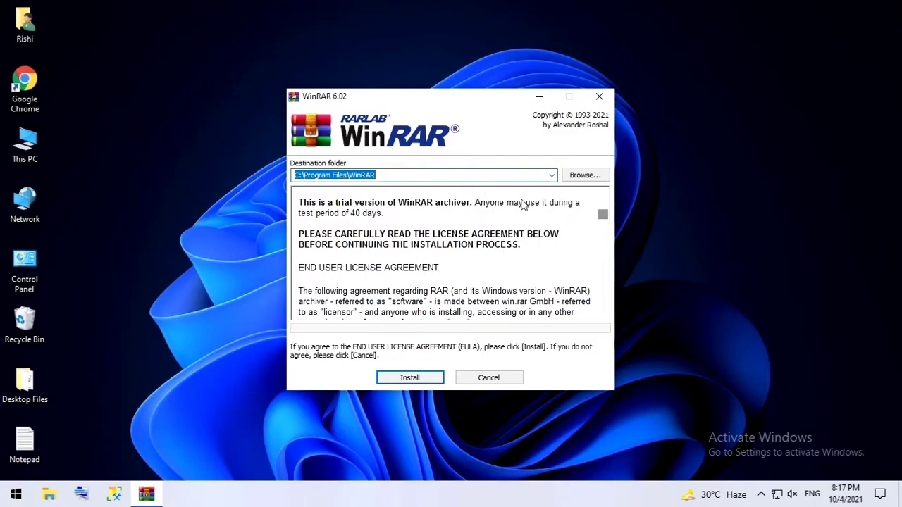
{"action": "left_click", "coordinate": [444, 176]}
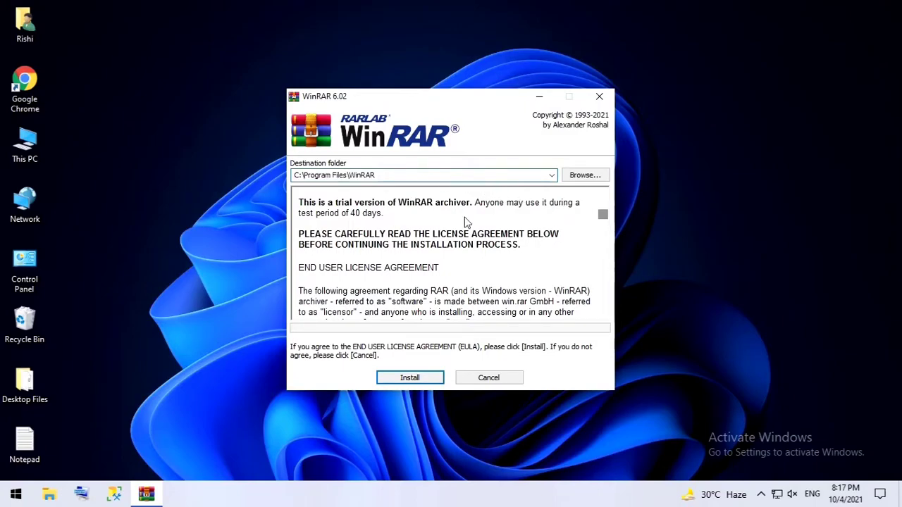
{"action": "left_click", "coordinate": [410, 378]}
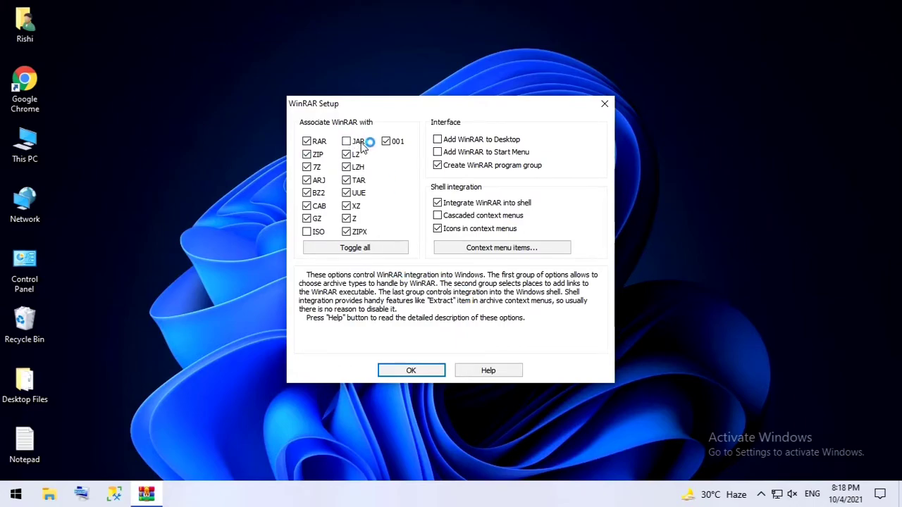
Accept the default WinRAR association and integration options, leaving ISO unselected, then finish the setup and close the WinRAR shortcuts folder
{"action": "left_click", "coordinate": [306, 233]}
{"action": "left_click", "coordinate": [307, 231]}
{"action": "left_click", "coordinate": [416, 371]}
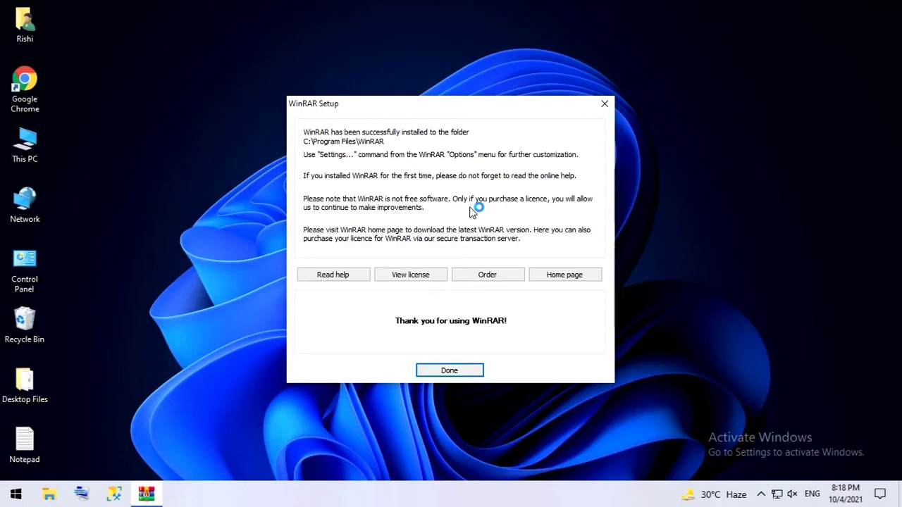
{"action": "left_click", "coordinate": [466, 373]}
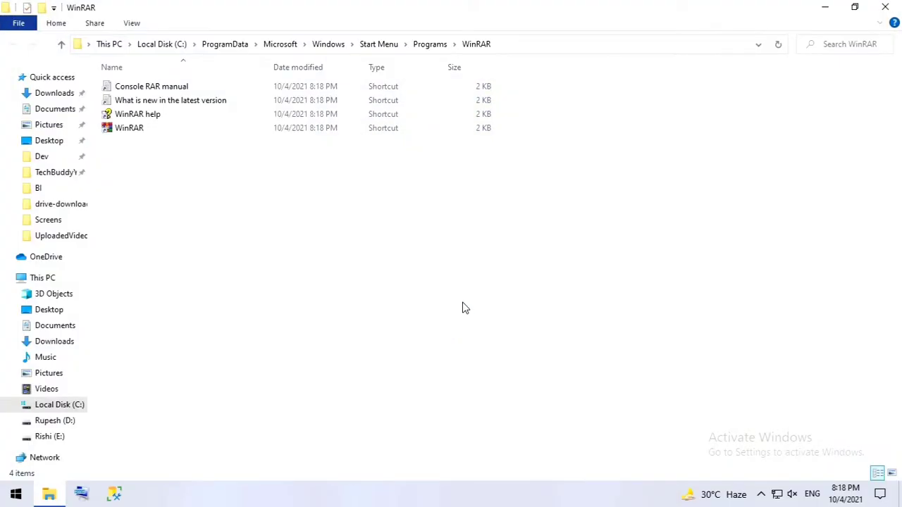
{"action": "left_click", "coordinate": [884, 7]}
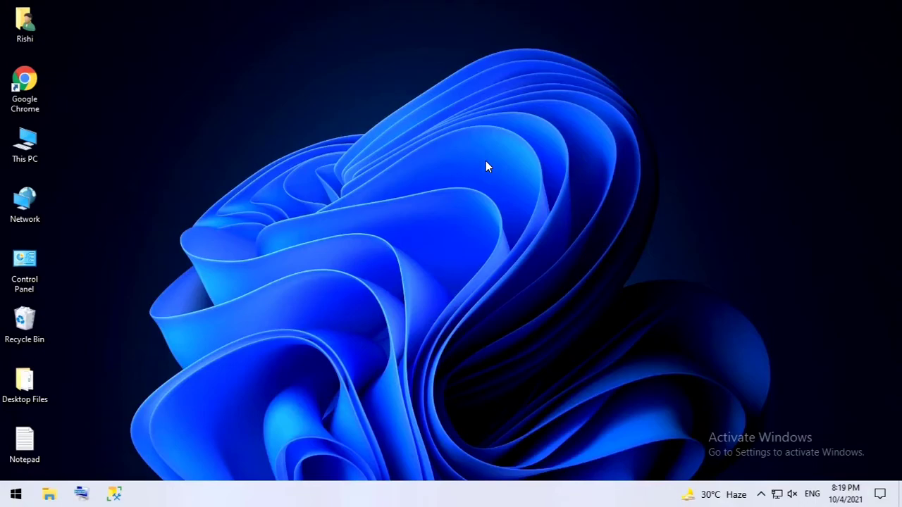
Find WinRAR through the Windows search, launch it and dismiss the first-use purchase notification
{"action": "left_click", "coordinate": [14, 494]}
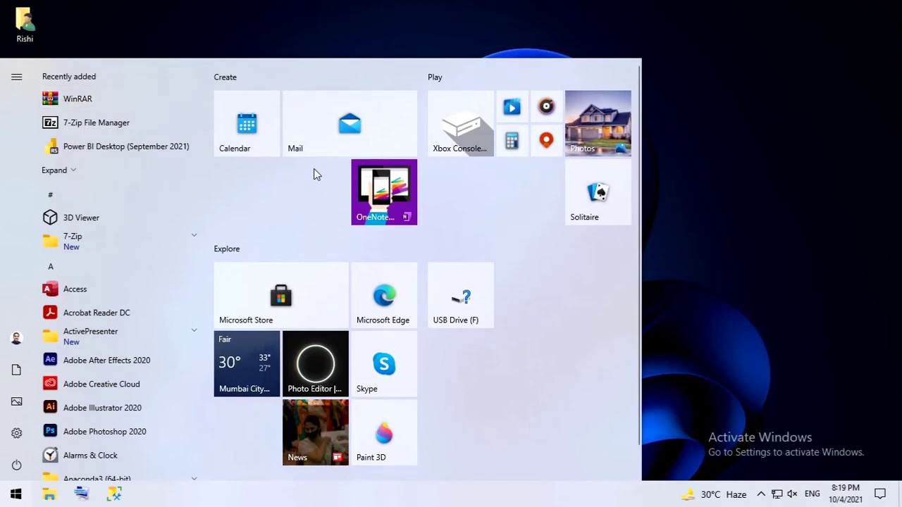
{"action": "type", "text": "wi"}
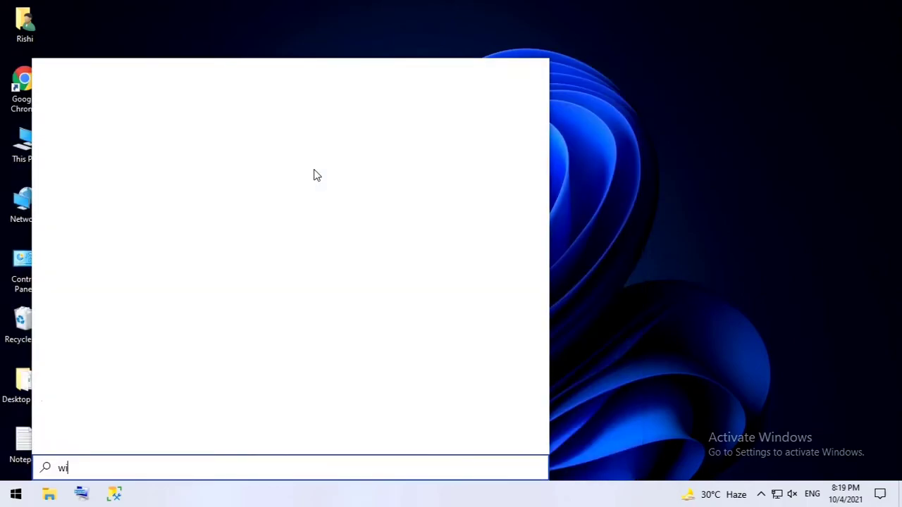
{"action": "type", "text": "nrar"}
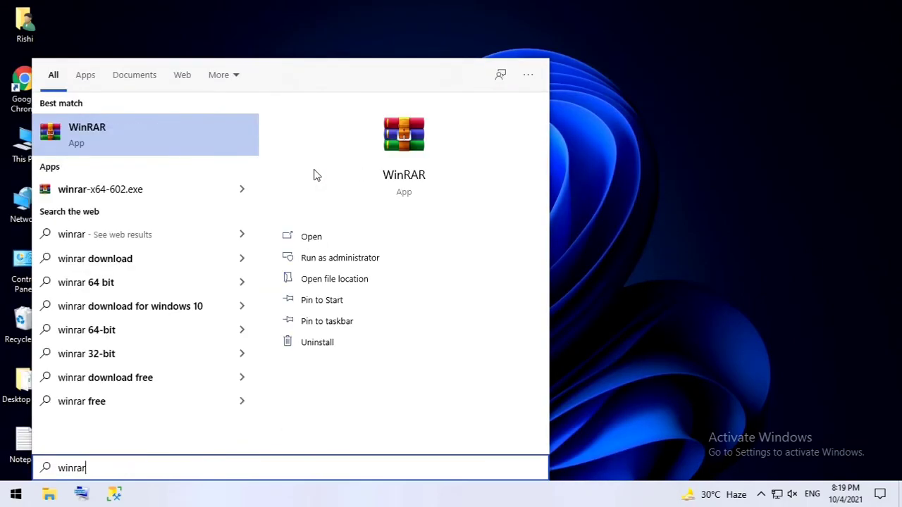
{"action": "left_click", "coordinate": [398, 176]}
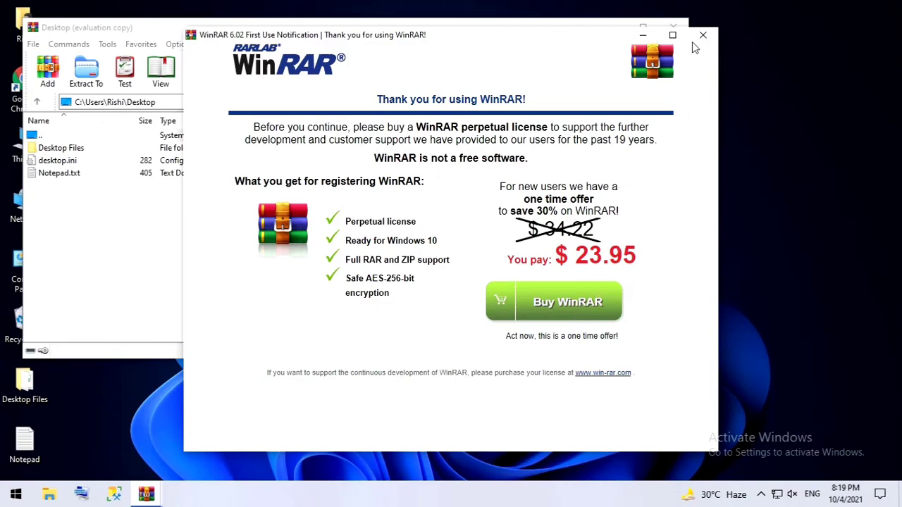
{"action": "left_click", "coordinate": [702, 35]}
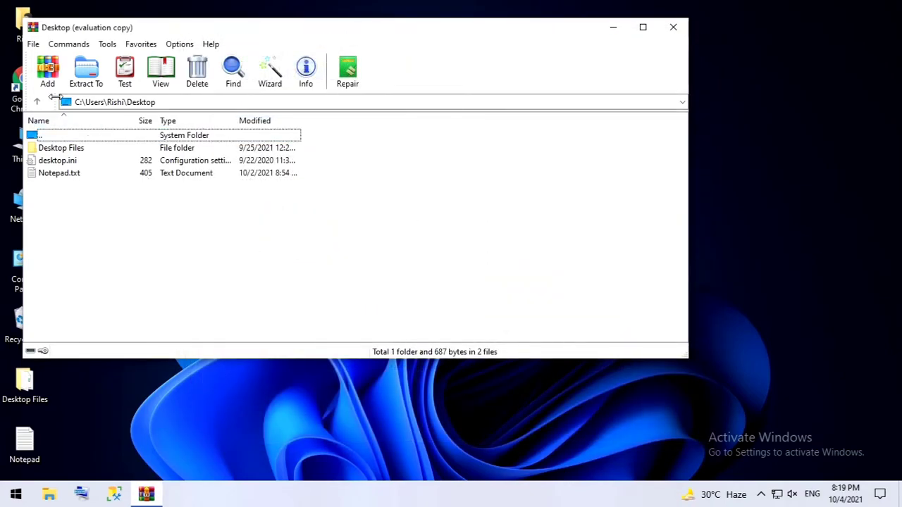
Move the WinRAR window nearer the screen centre, exit the program and refresh the desktop
{"action": "left_click_drag", "start_coordinate": [401, 31], "coordinate": [517, 66]}
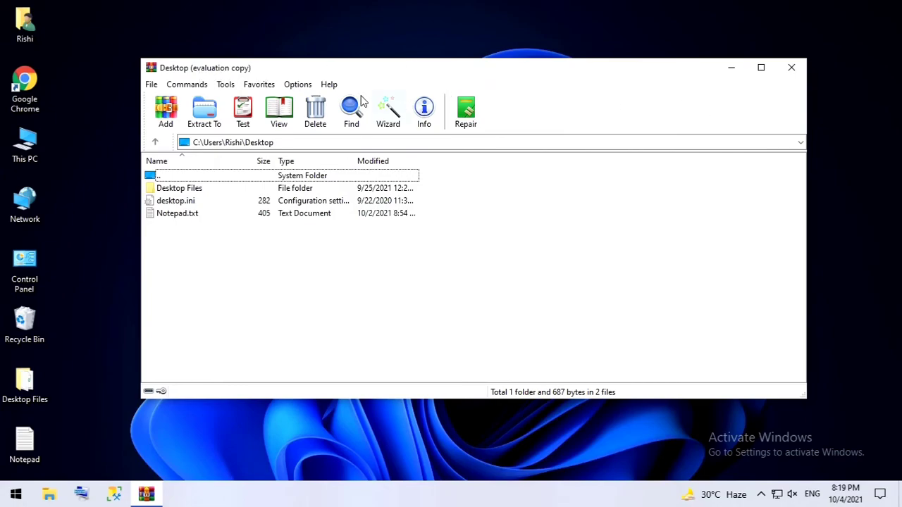
{"action": "left_click", "coordinate": [151, 84]}
{"action": "left_click", "coordinate": [198, 274]}
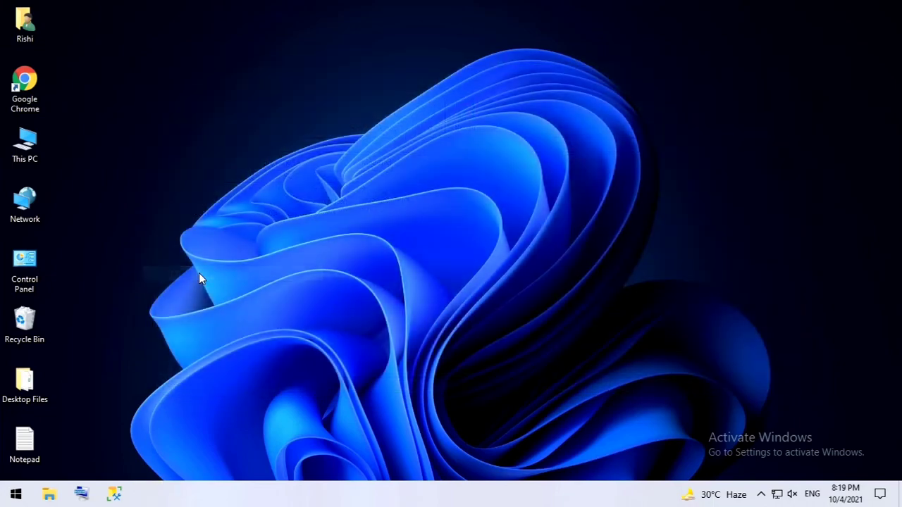
{"action": "right_click", "coordinate": [343, 137]}
{"action": "left_click", "coordinate": [388, 176]}
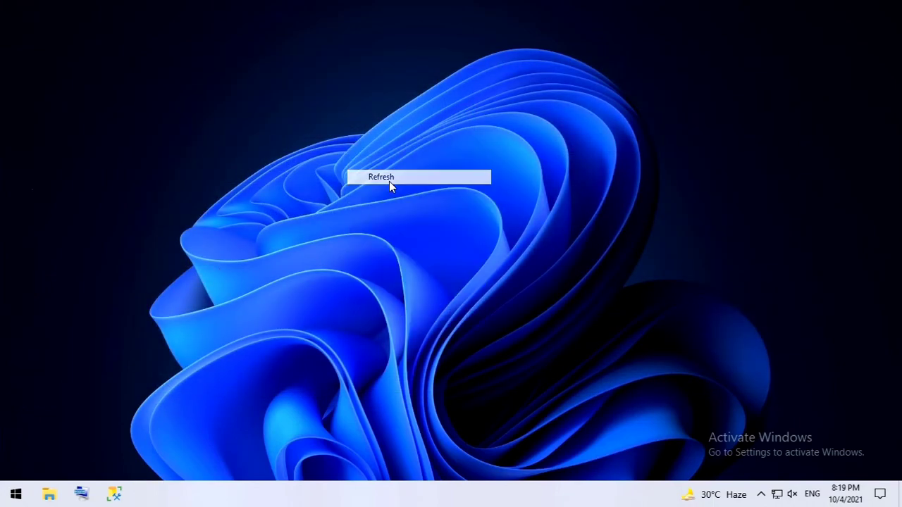